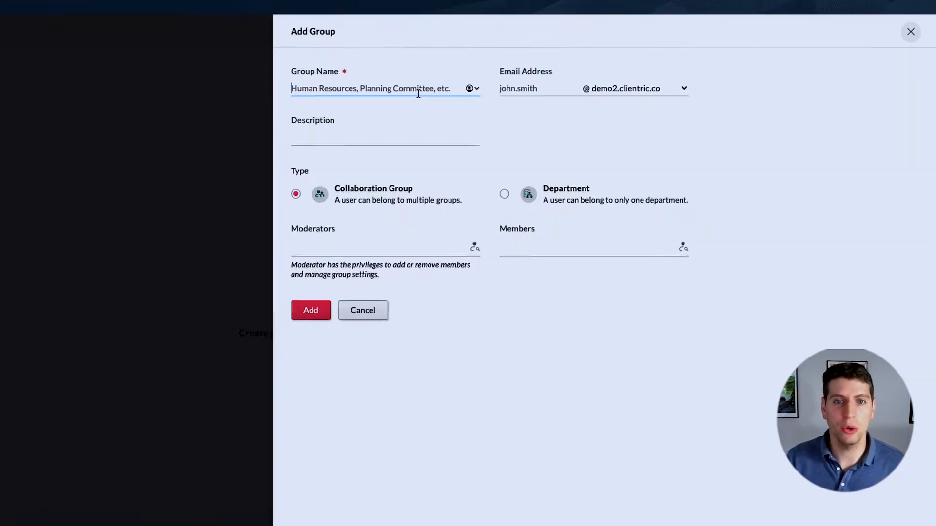
# Step: Fill in the new group's name as Human Resources, its e-mail prefix as hr and its description as "All things Human Resources related"
pyautogui.write('Human Resources')
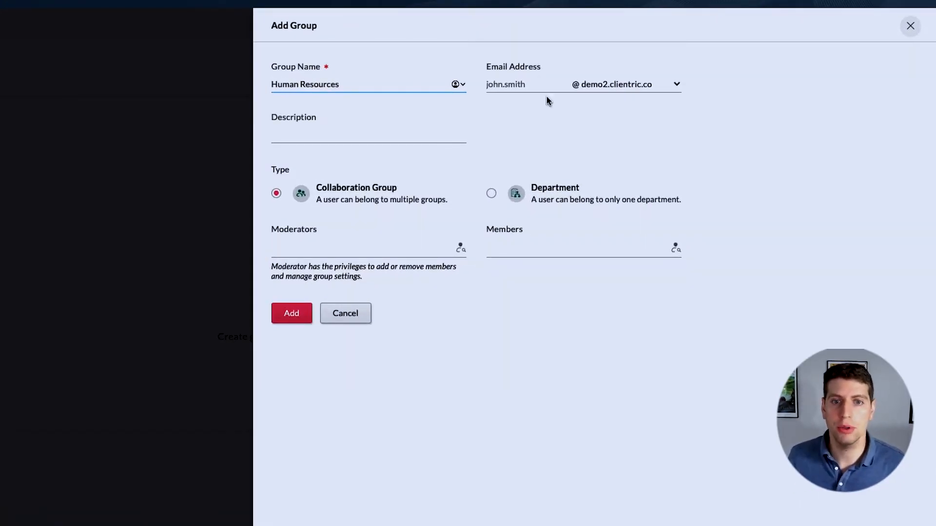
pyautogui.click(526, 86)
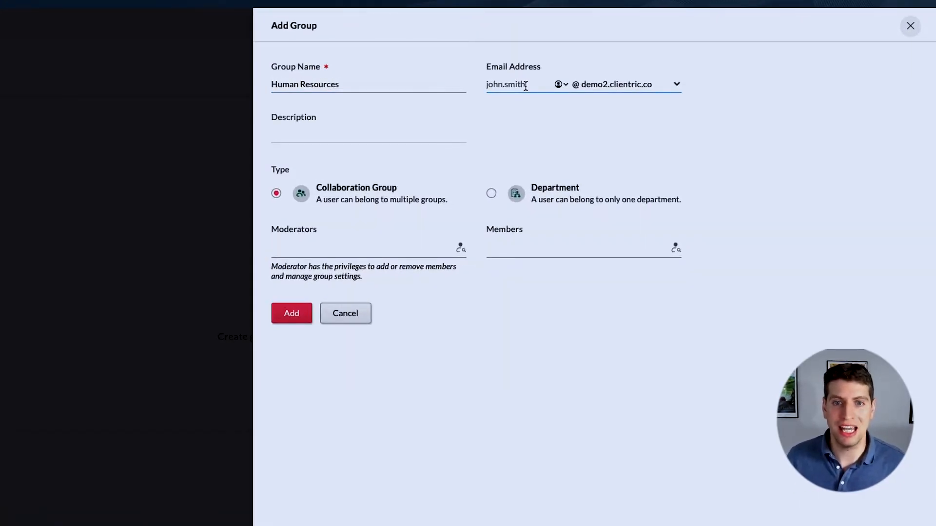
pyautogui.write('hr')
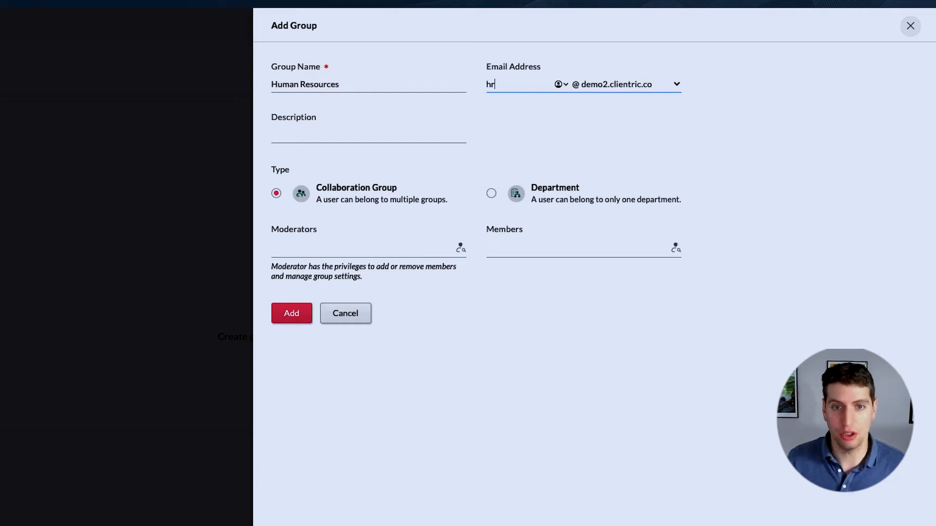
pyautogui.click(414, 133)
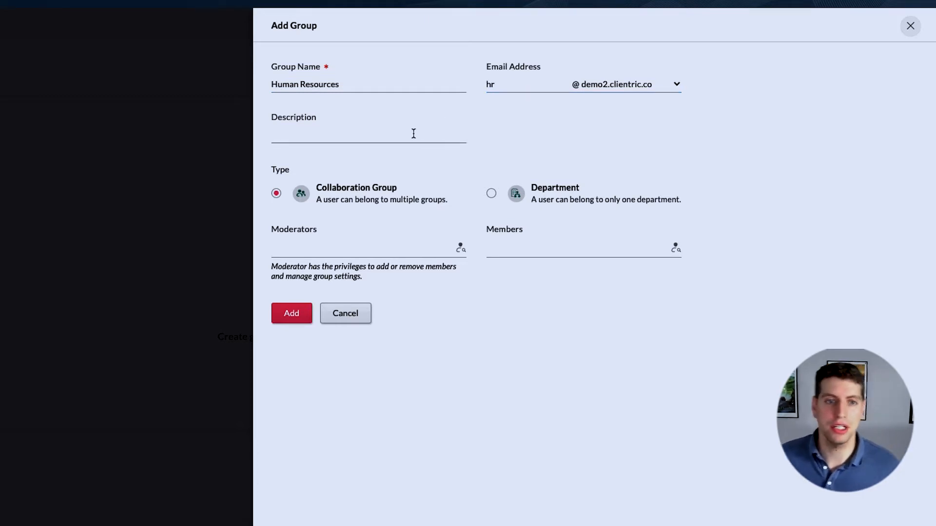
pyautogui.write('All things hu')
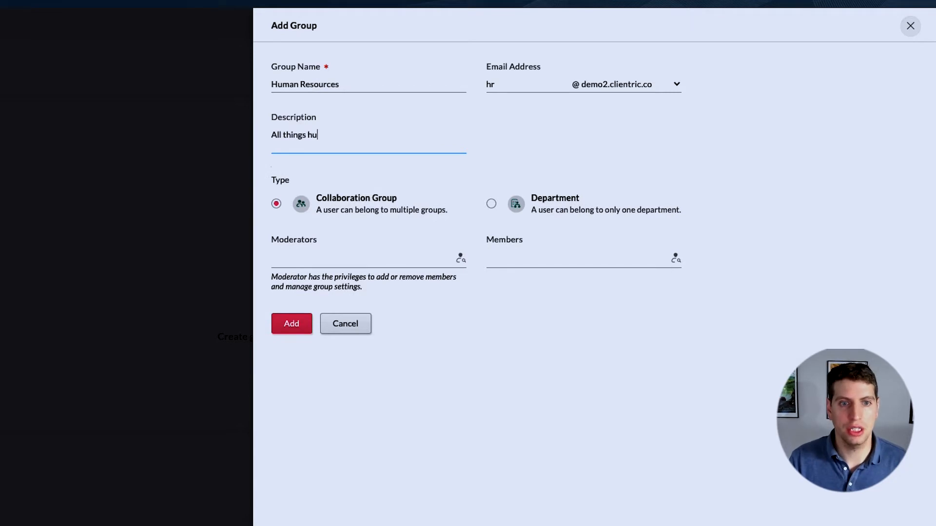
pyautogui.write('man resources rla')
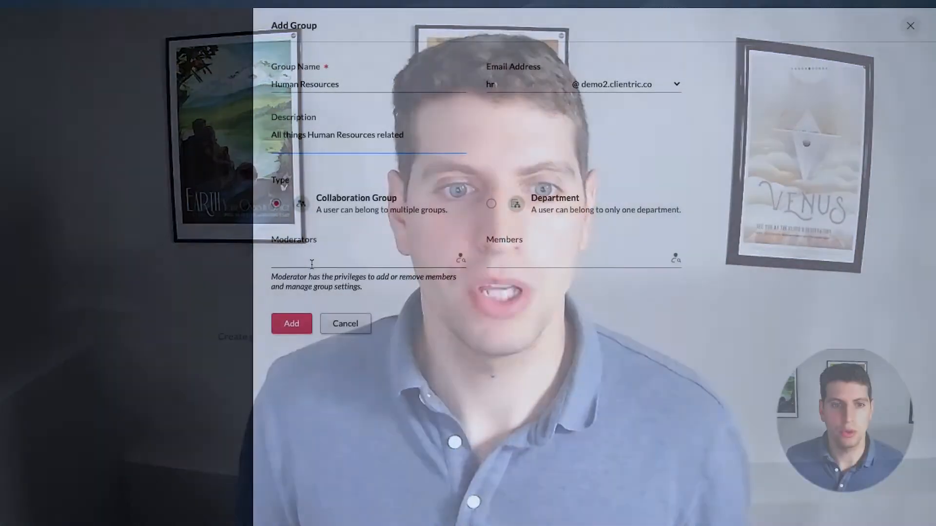
# Step: Assign user1 as moderator and User2 as member, and create the collaboration group
pyautogui.click(312, 264)
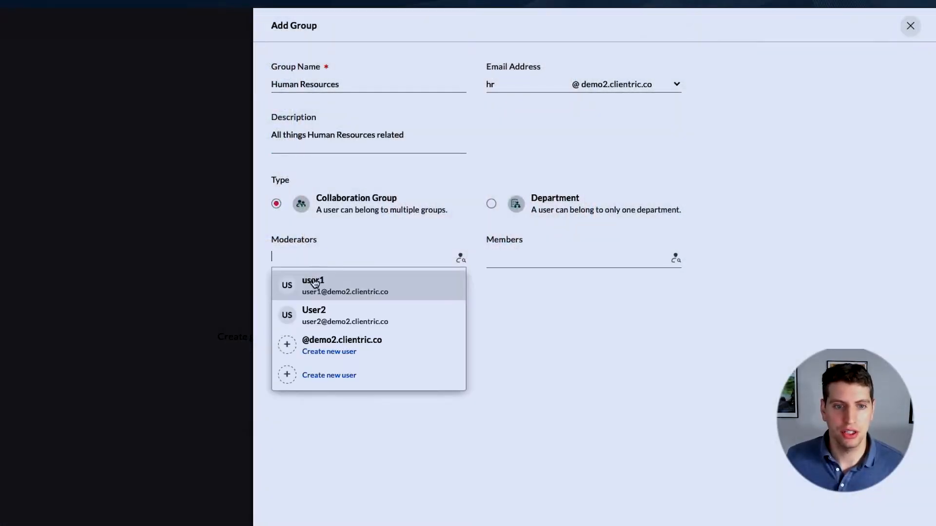
pyautogui.click(314, 282)
pyautogui.click(512, 261)
pyautogui.click(534, 285)
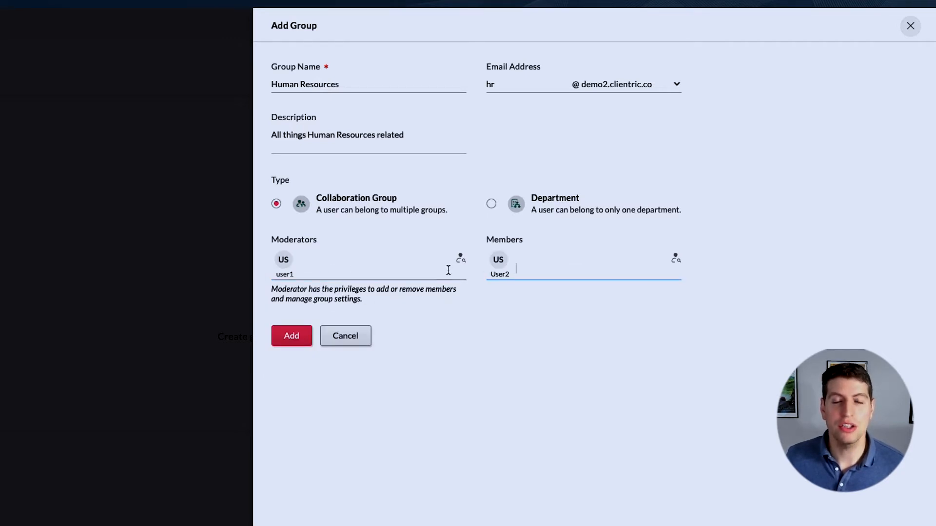
pyautogui.moveTo(290, 279)
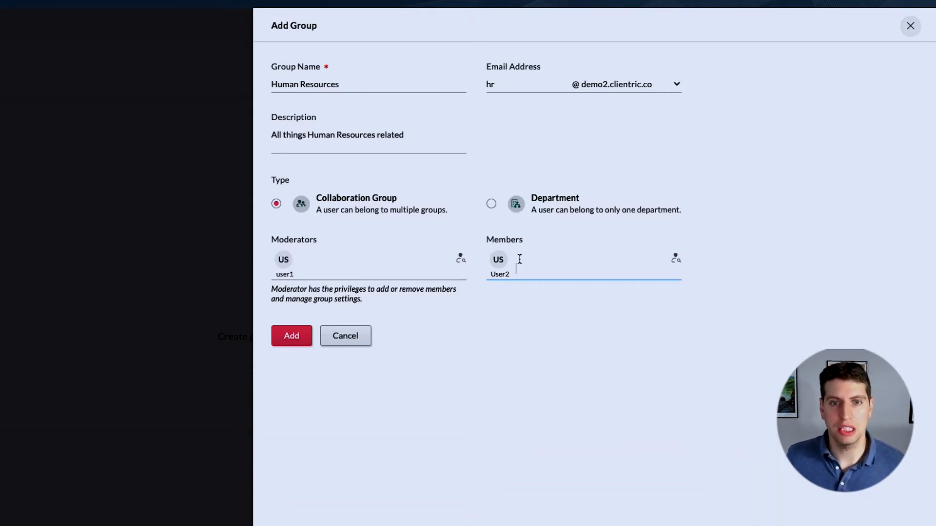
pyautogui.click(301, 336)
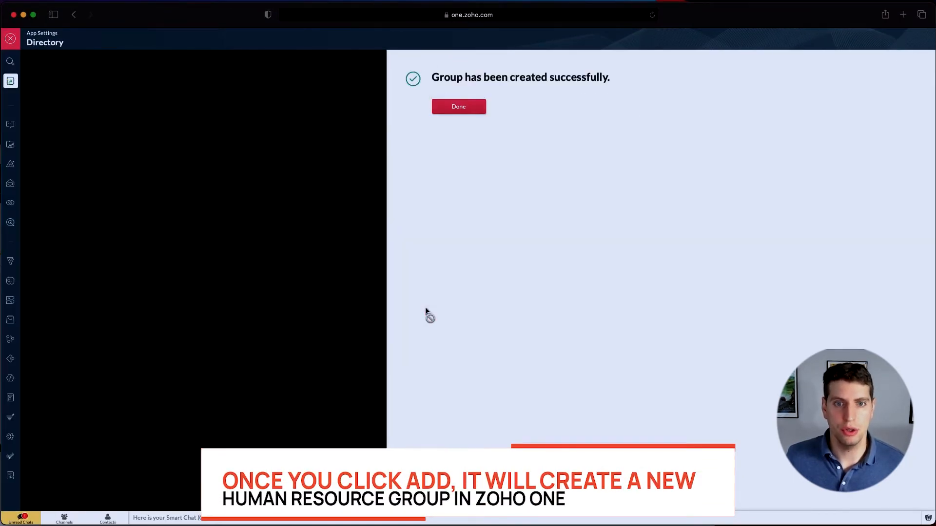
pyautogui.click(463, 111)
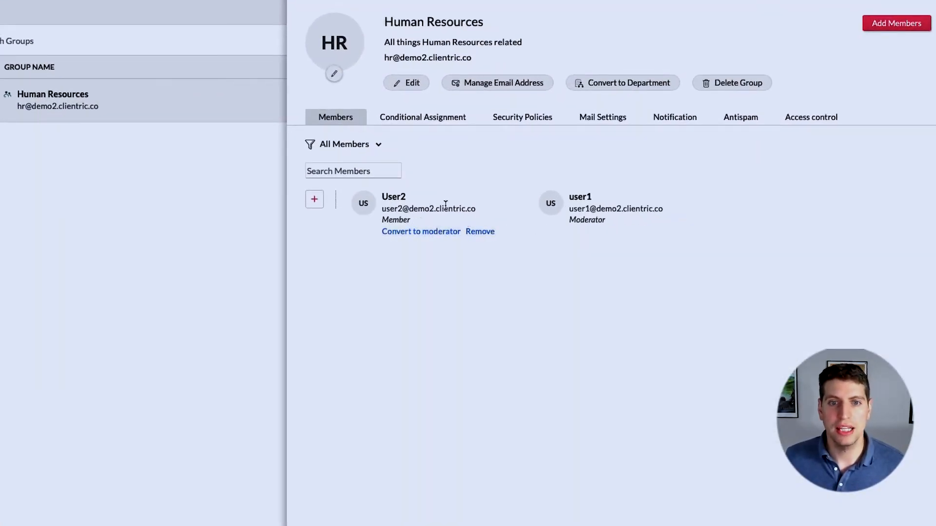
# Step: Review the Human Resources group's e-mail address management and the department conversion form with its department head choices, without converting
pyautogui.click(481, 92)
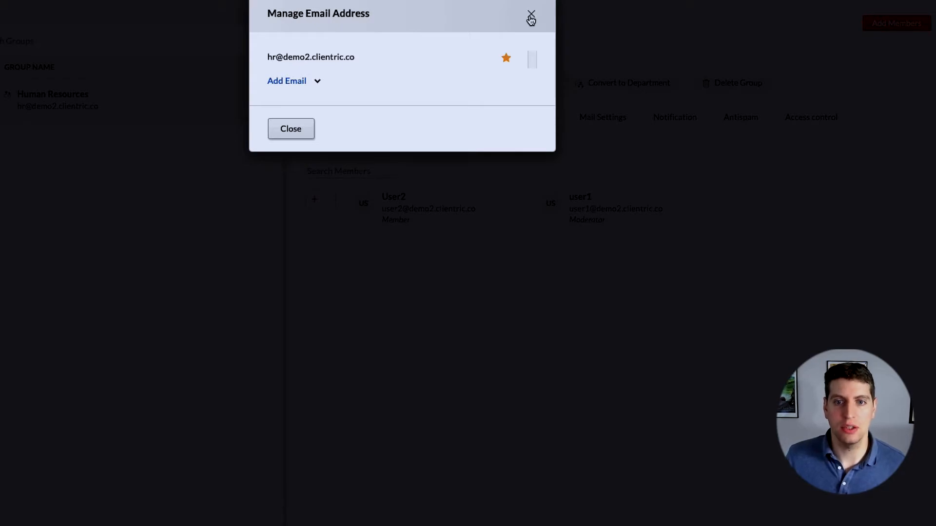
pyautogui.click(531, 18)
pyautogui.click(591, 83)
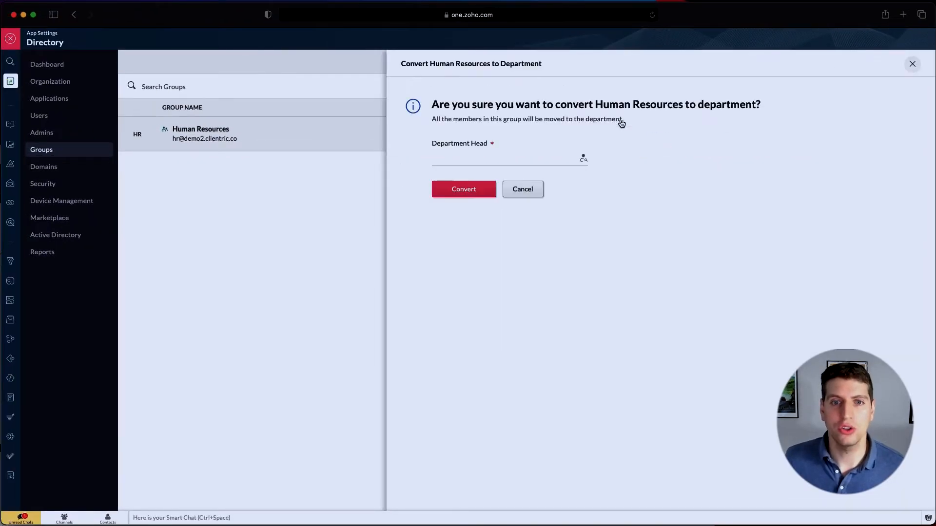
pyautogui.click(482, 164)
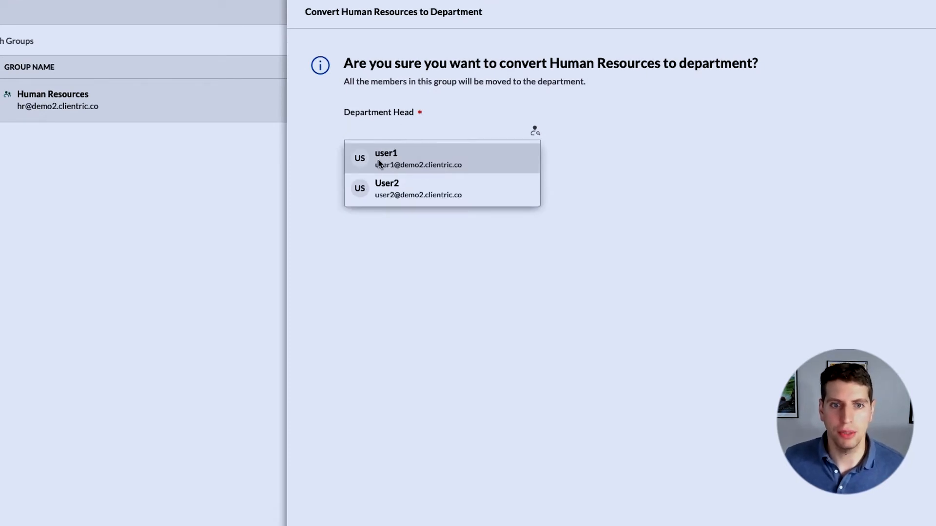
pyautogui.click(321, 165)
pyautogui.click(457, 170)
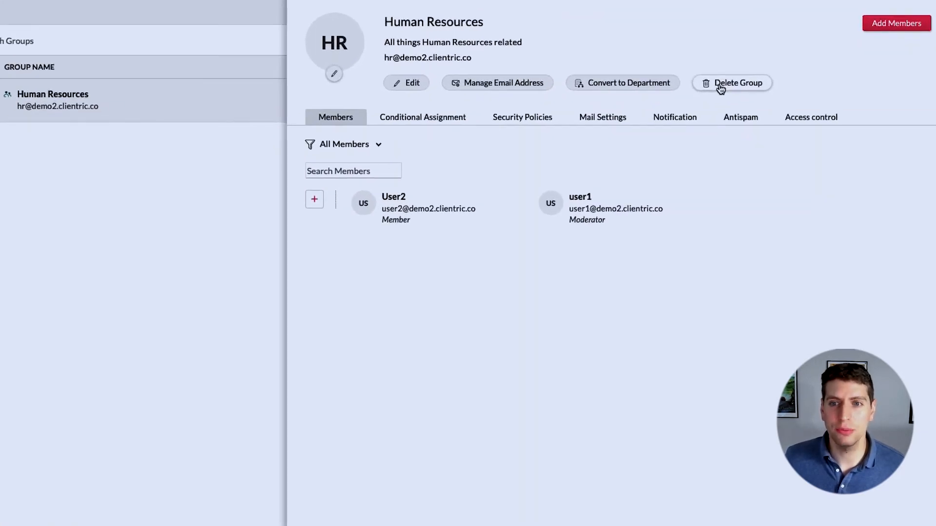
# Step: Review the group's conditional assignment and security policies, including the policies available to add
pyautogui.click(411, 122)
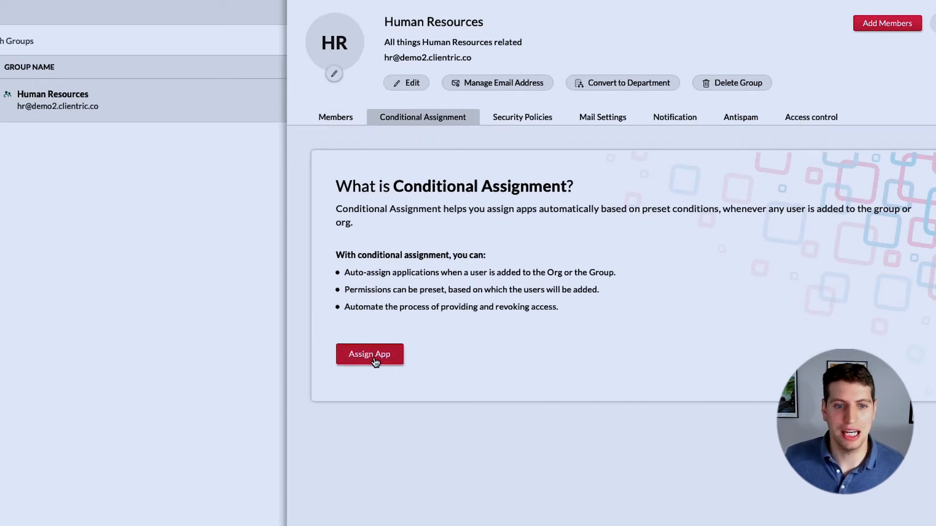
pyautogui.click(515, 122)
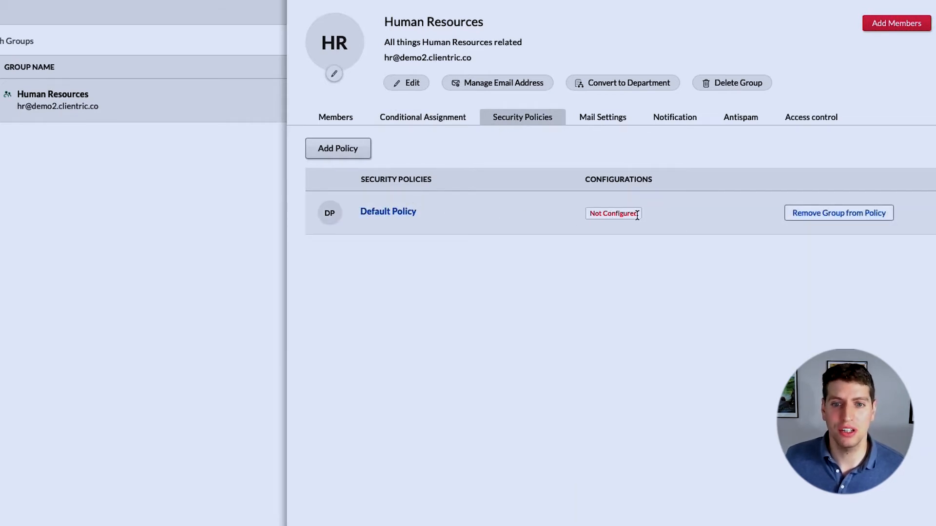
pyautogui.moveTo(637, 215); pyautogui.dragTo(394, 148)
pyautogui.click(354, 149)
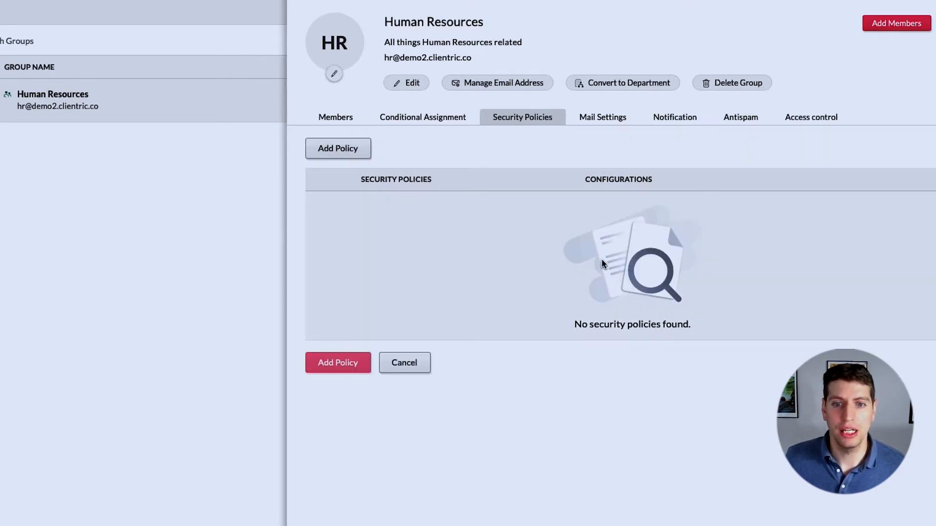
pyautogui.click(404, 363)
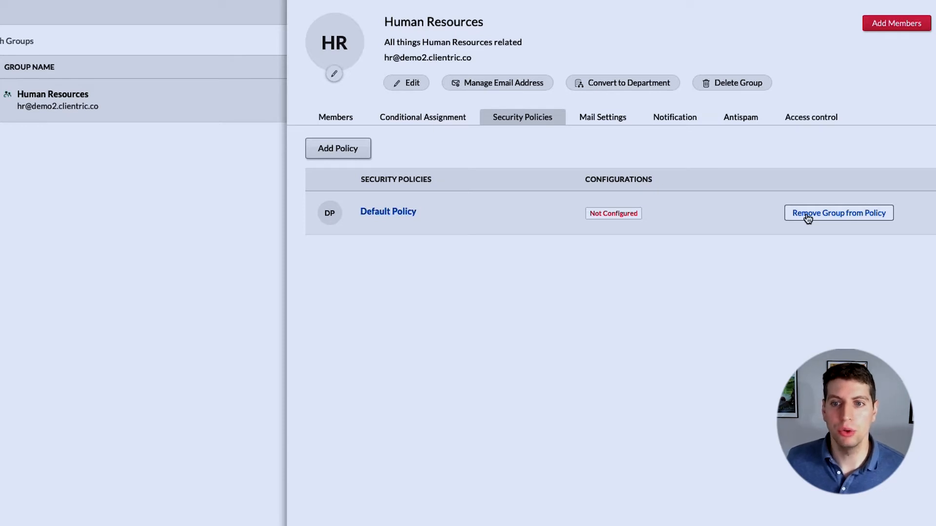
# Step: Review the group's mail settings and its notification options
pyautogui.click(580, 123)
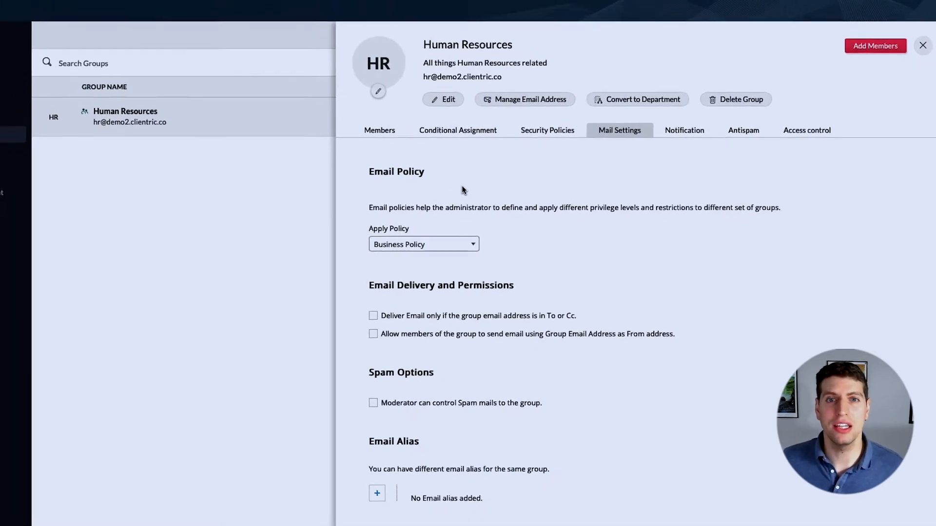
pyautogui.click(685, 148)
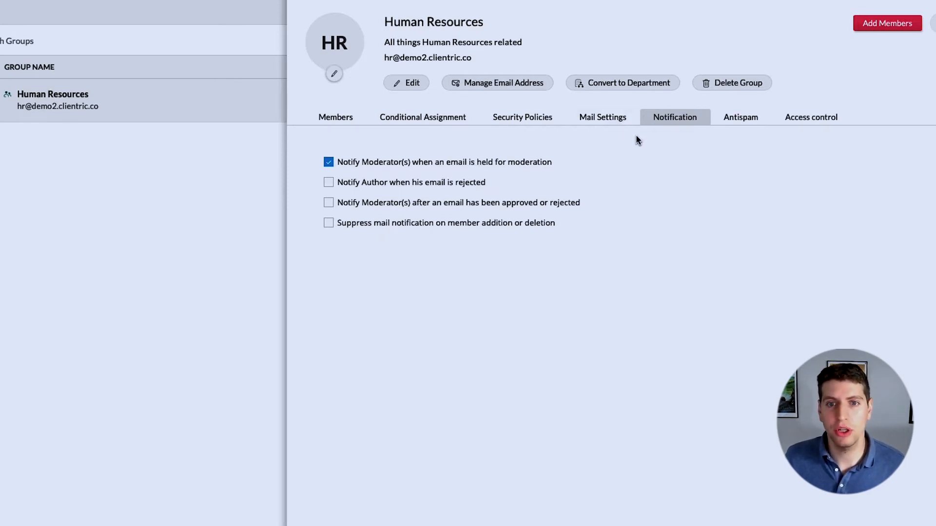
# Step: Examine the group's antispam lists for blocked and allowed domains and e-mails, and the form for adding an allowed e-mail
pyautogui.click(730, 128)
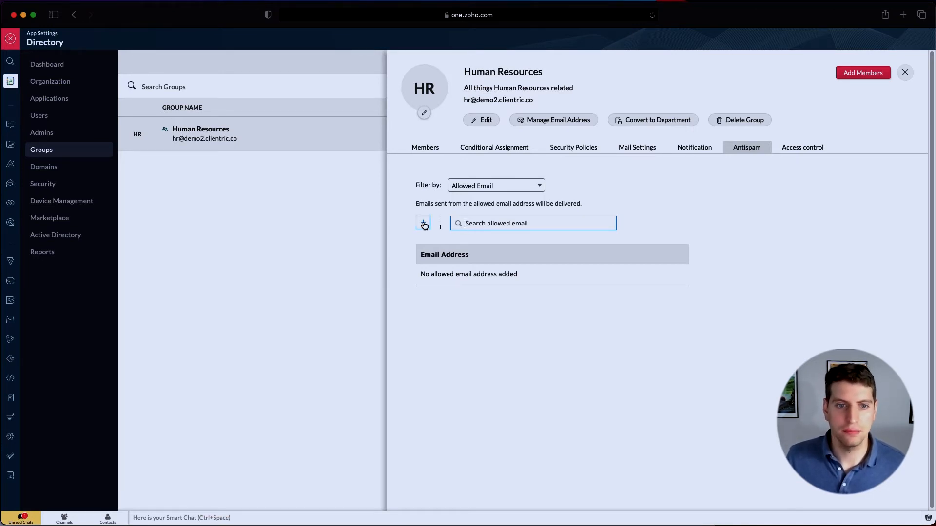
pyautogui.click(482, 185)
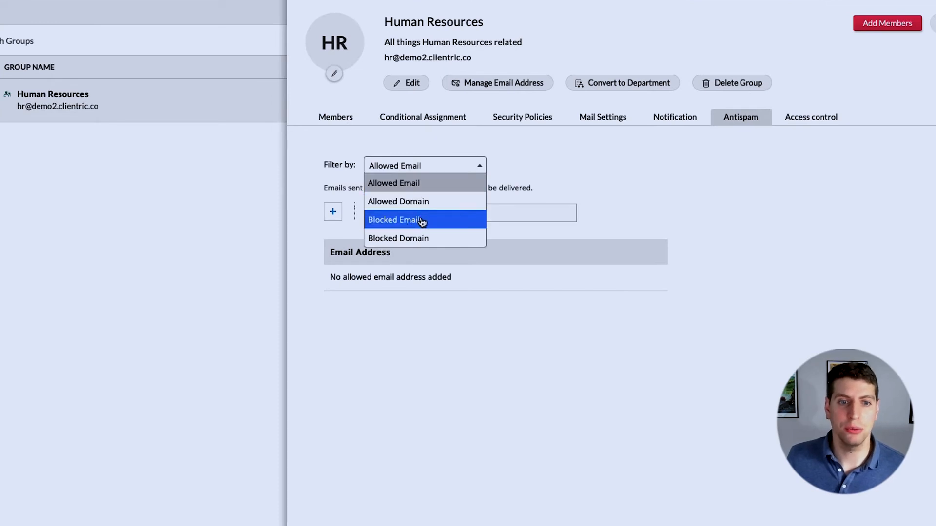
pyautogui.click(418, 238)
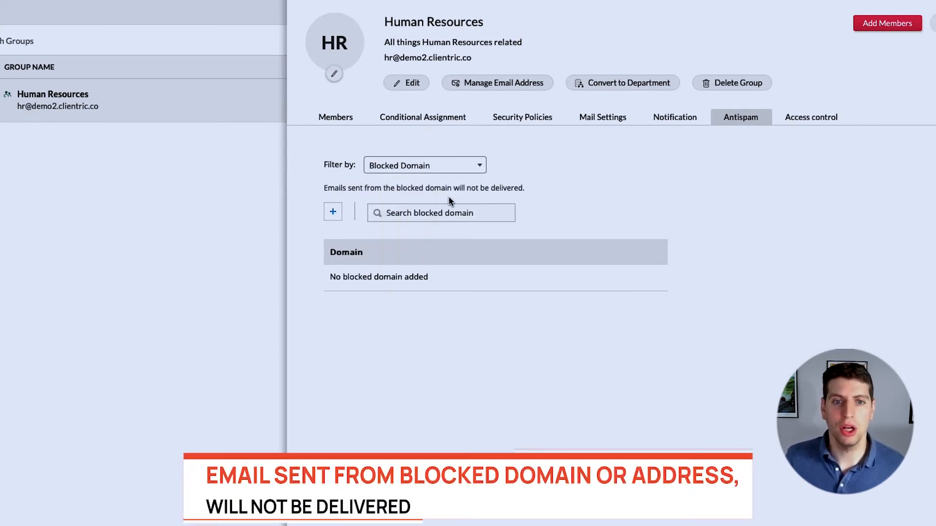
pyautogui.click(463, 165)
pyautogui.click(393, 219)
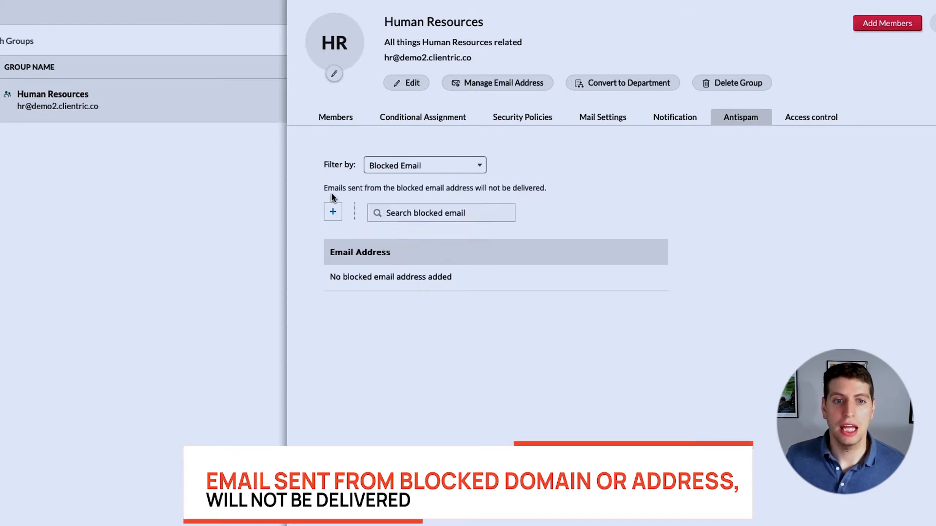
pyautogui.click(441, 172)
pyautogui.click(427, 202)
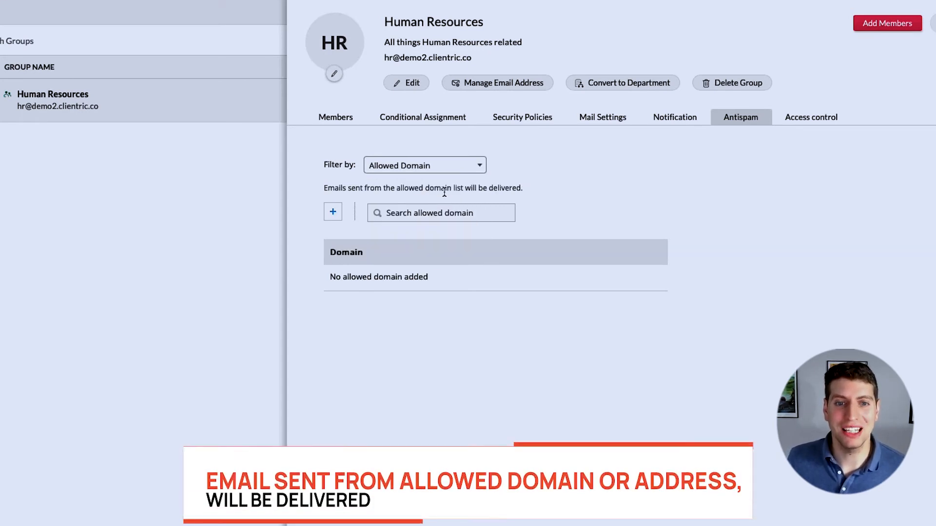
pyautogui.click(435, 171)
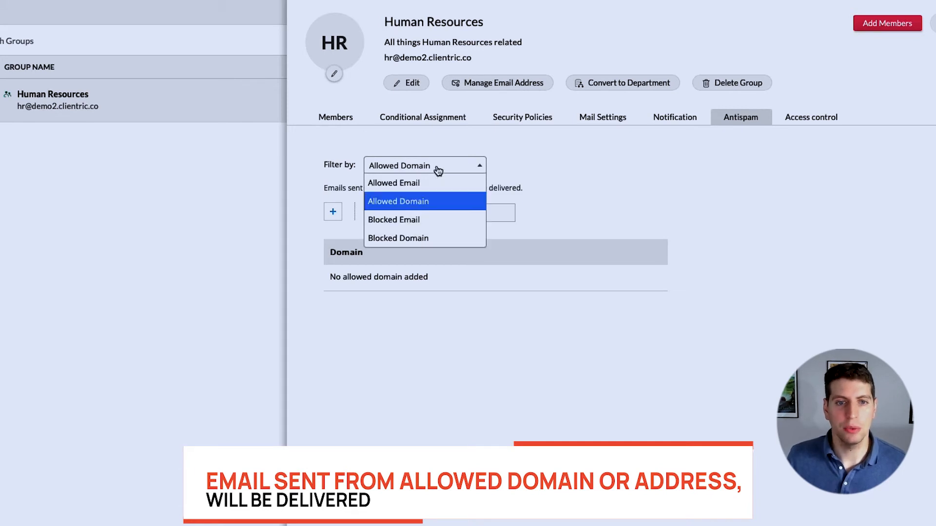
pyautogui.click(418, 182)
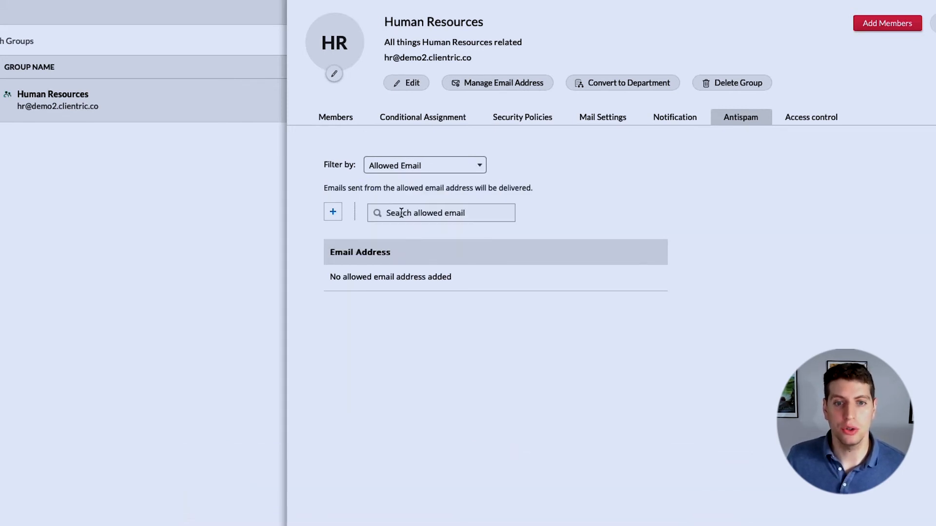
pyautogui.click(333, 213)
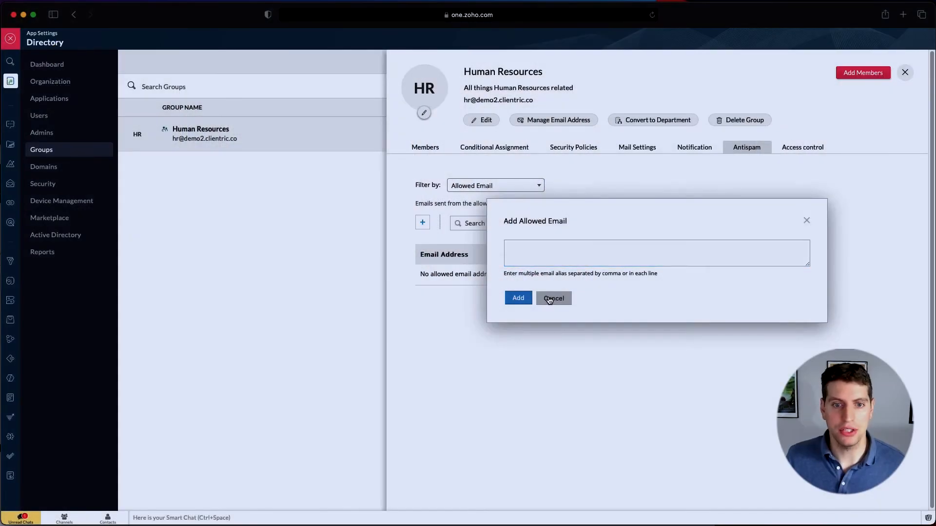
pyautogui.click(549, 299)
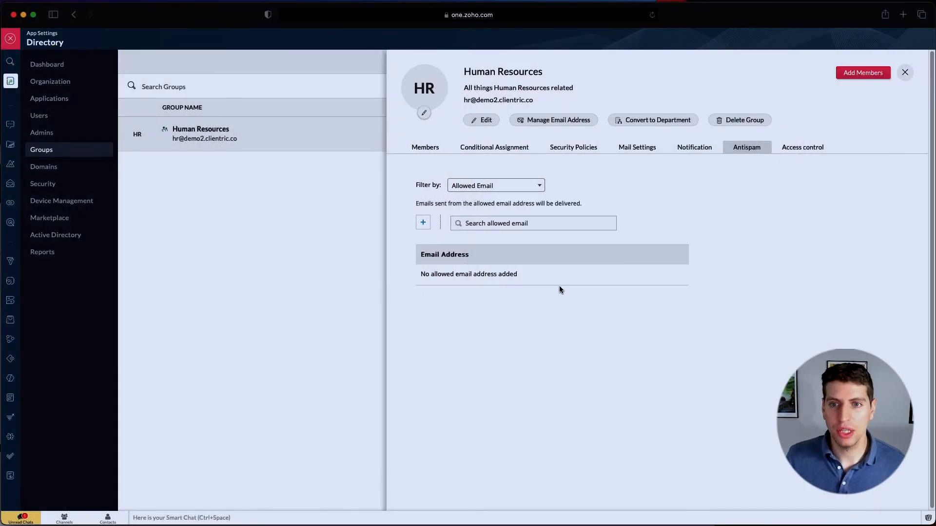
# Step: Check the group's access control options for sending e-mails and the form for adding members, without adding anyone
pyautogui.click(790, 148)
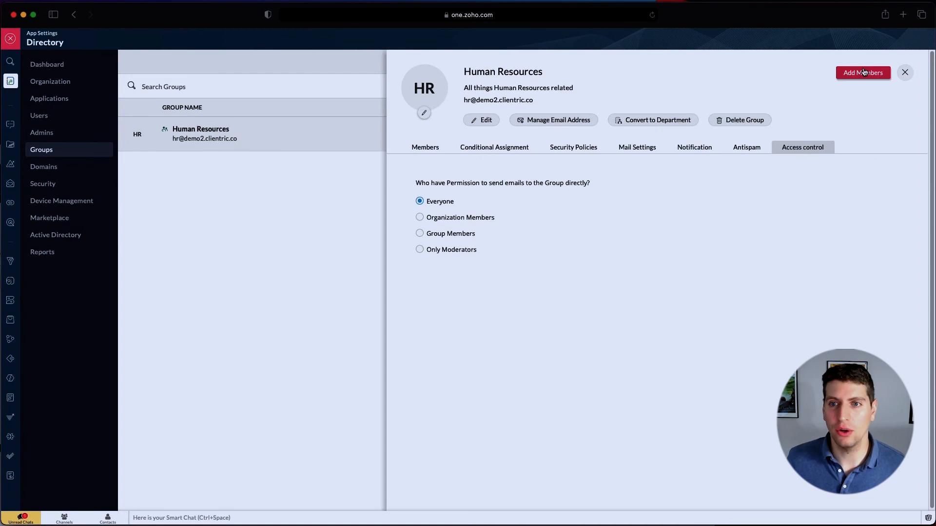
pyautogui.click(863, 72)
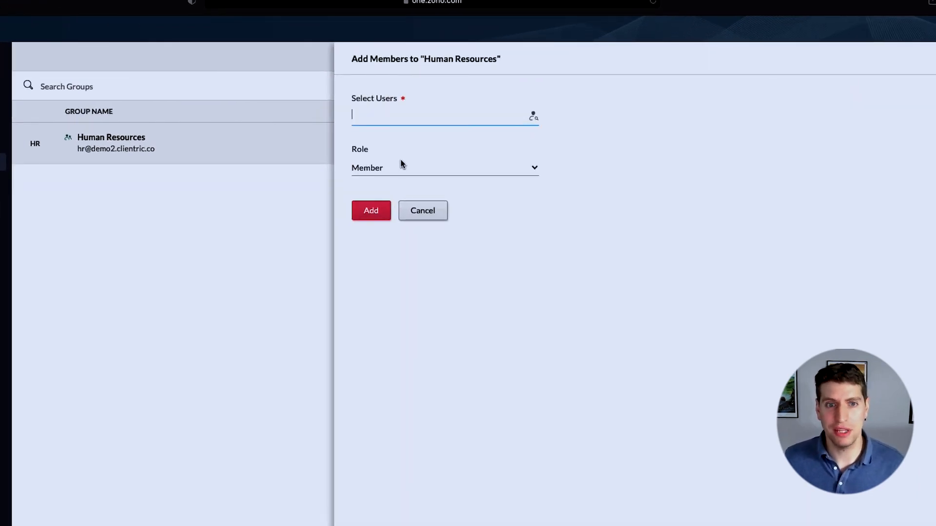
pyautogui.click(422, 213)
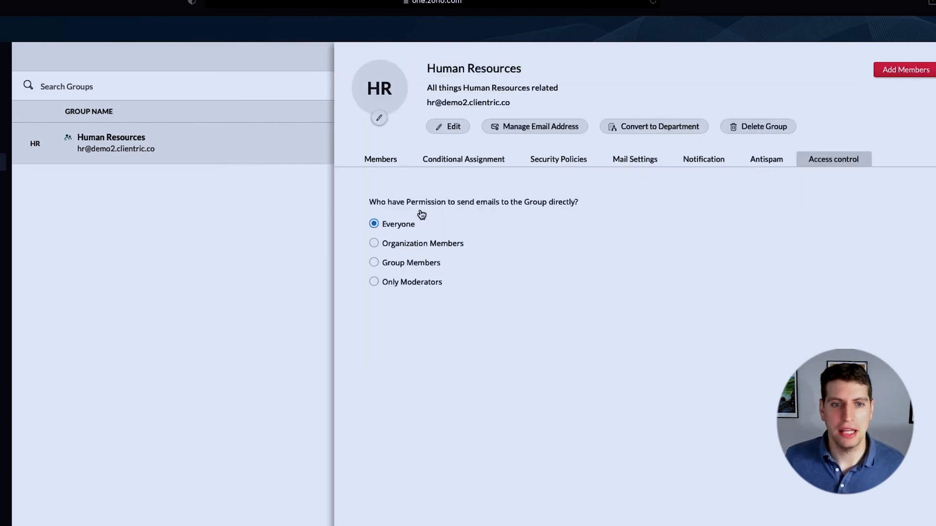